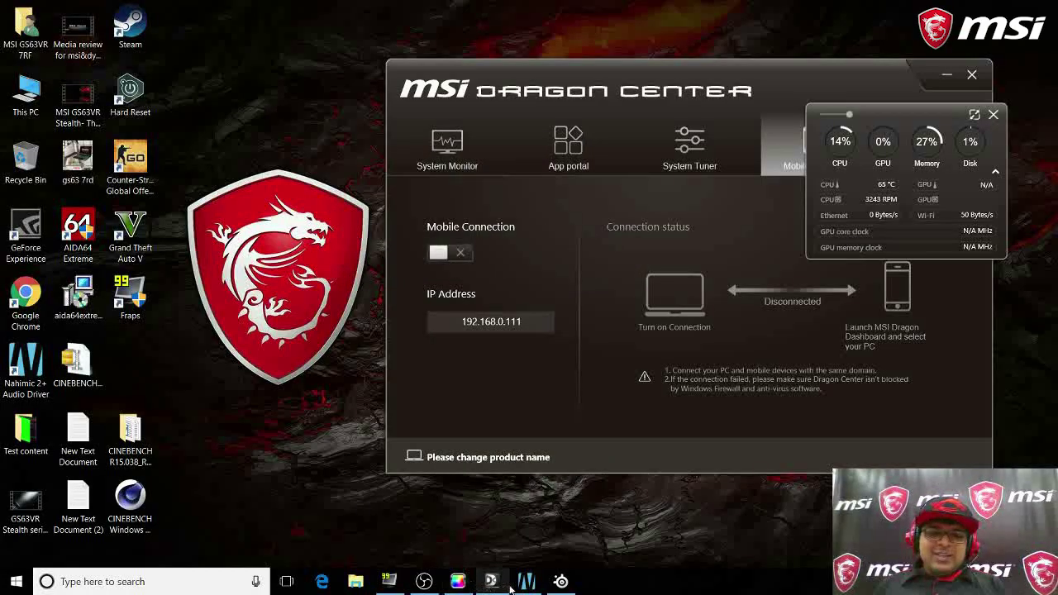
Move the Nahimic window slightly up and to the right on the desktop
left_click_drag(655, 68, 684, 51)
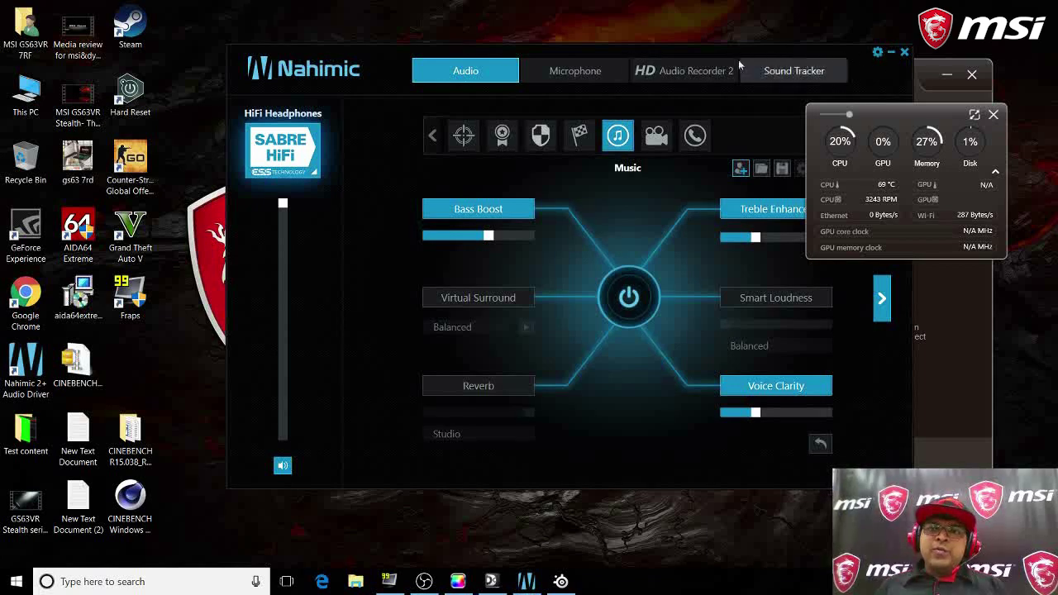
Close the system monitor overlay and Dragon Center, then bring up the HiFi Headphones' device properties
left_click(992, 114)
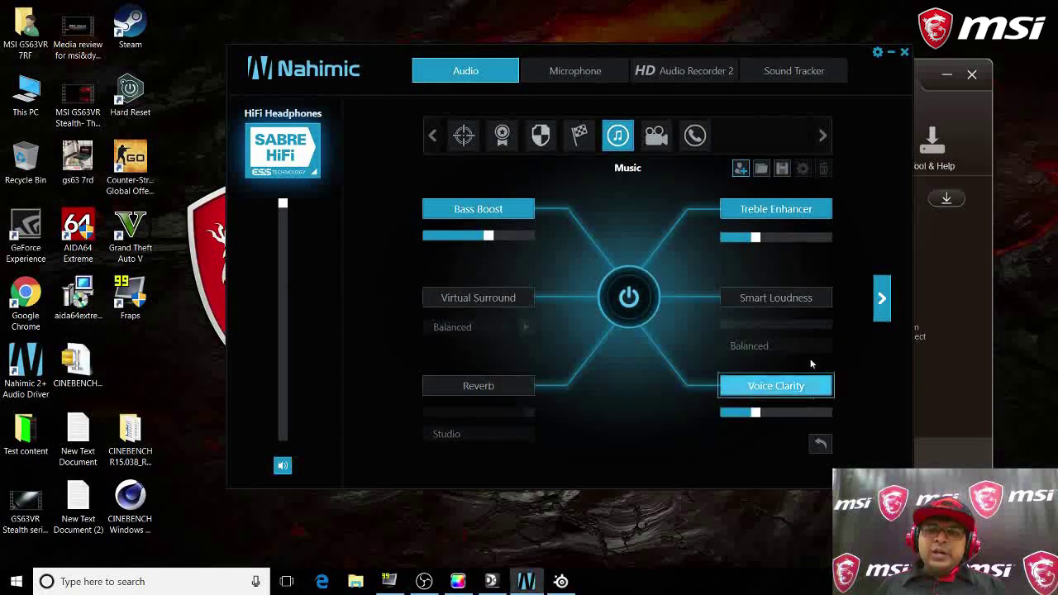
left_click(969, 75)
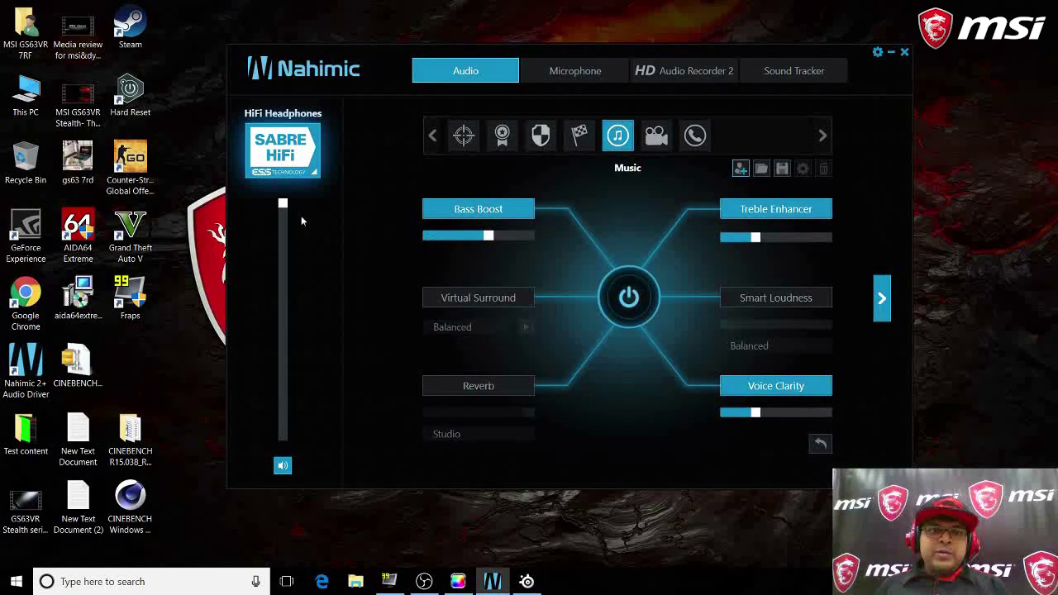
left_click(315, 174)
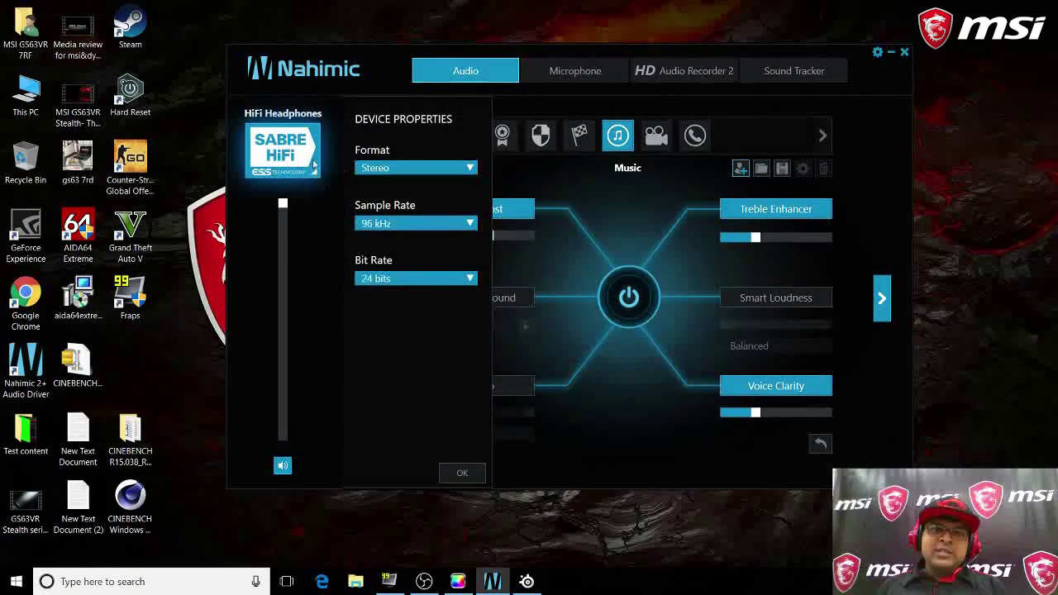
Set the HiFi Headphones' sample rate to 192 kHz and confirm
left_click(393, 223)
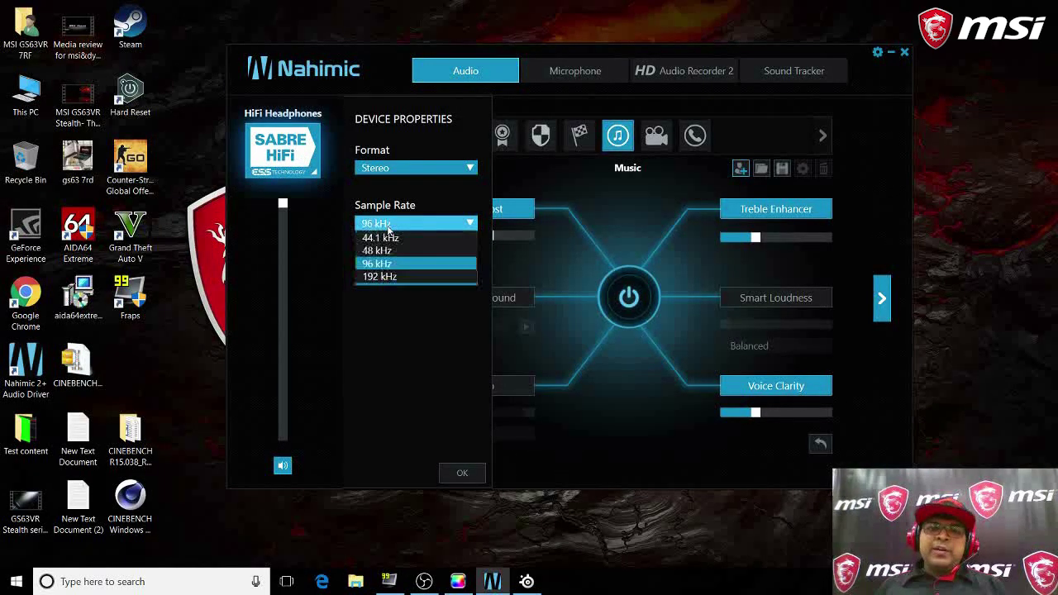
left_click(379, 274)
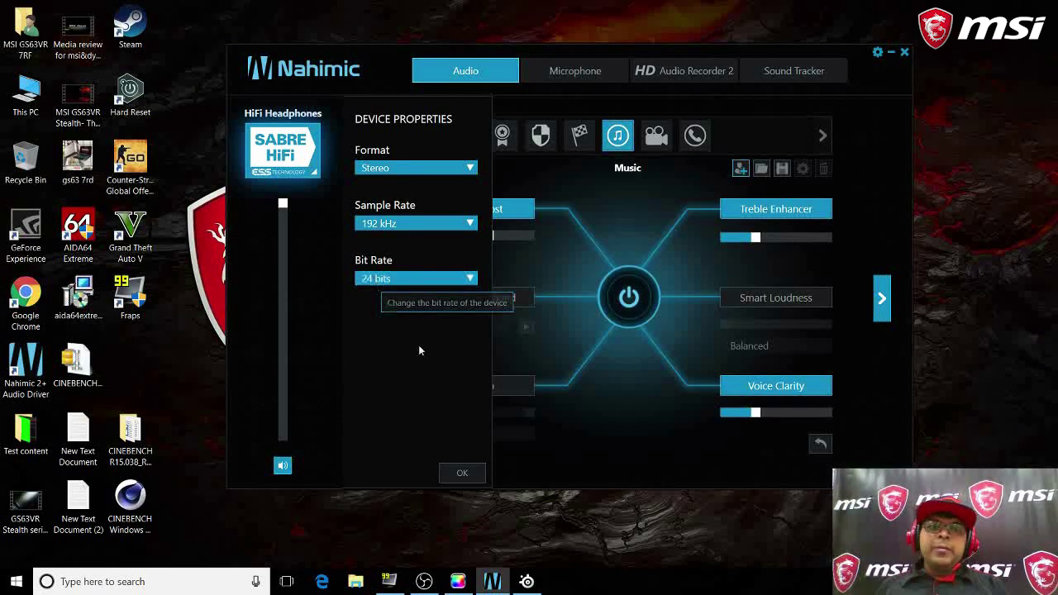
left_click(456, 478)
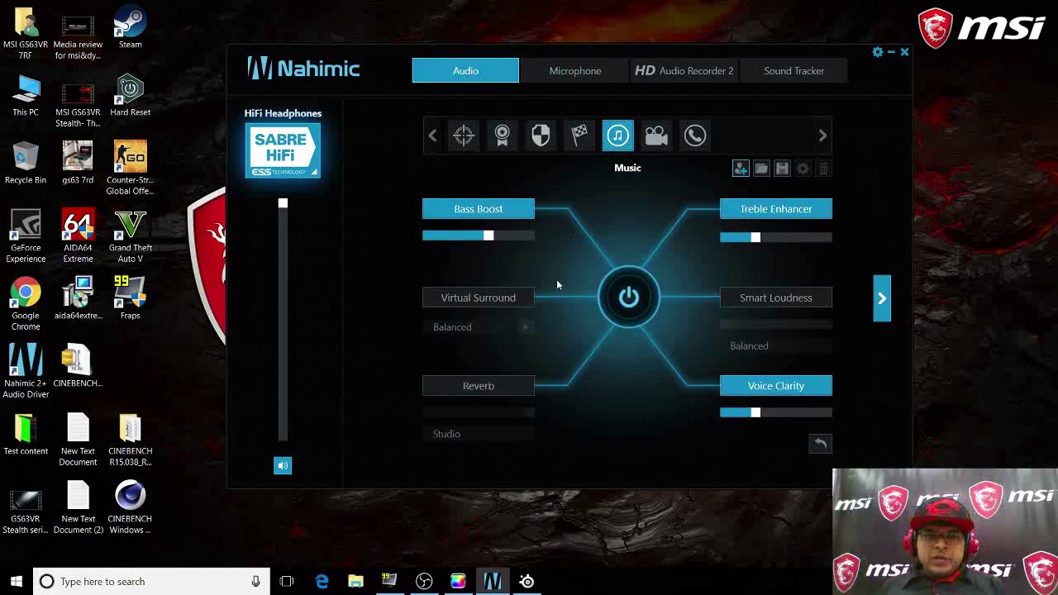
Enable Virtual Surround (Balanced), Smart Loudness and Reverb (Studio) in the Music preset, then try the Shooter preset
left_click(484, 301)
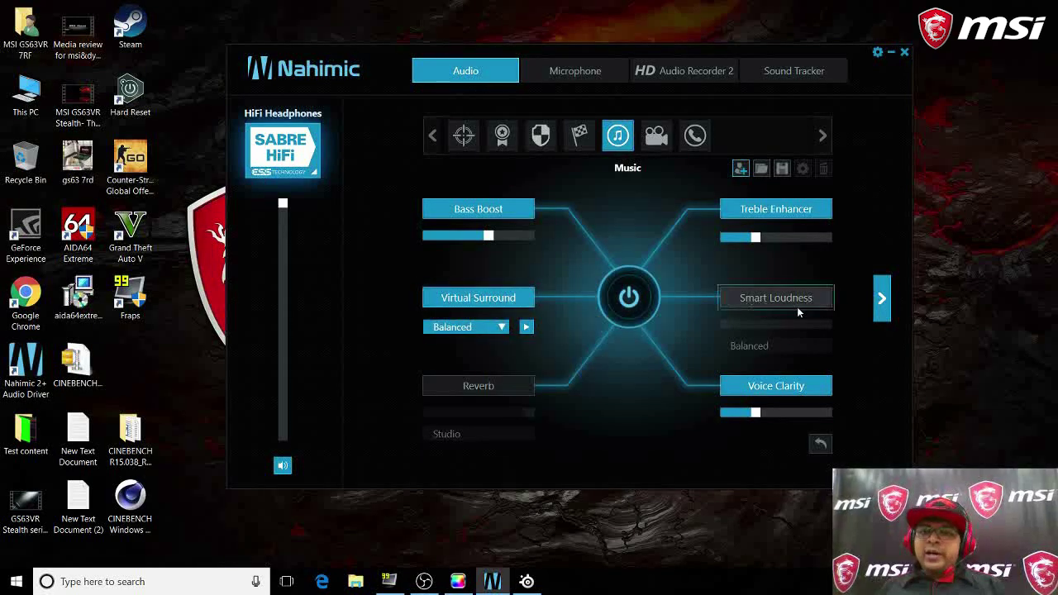
left_click(792, 302)
left_click(488, 383)
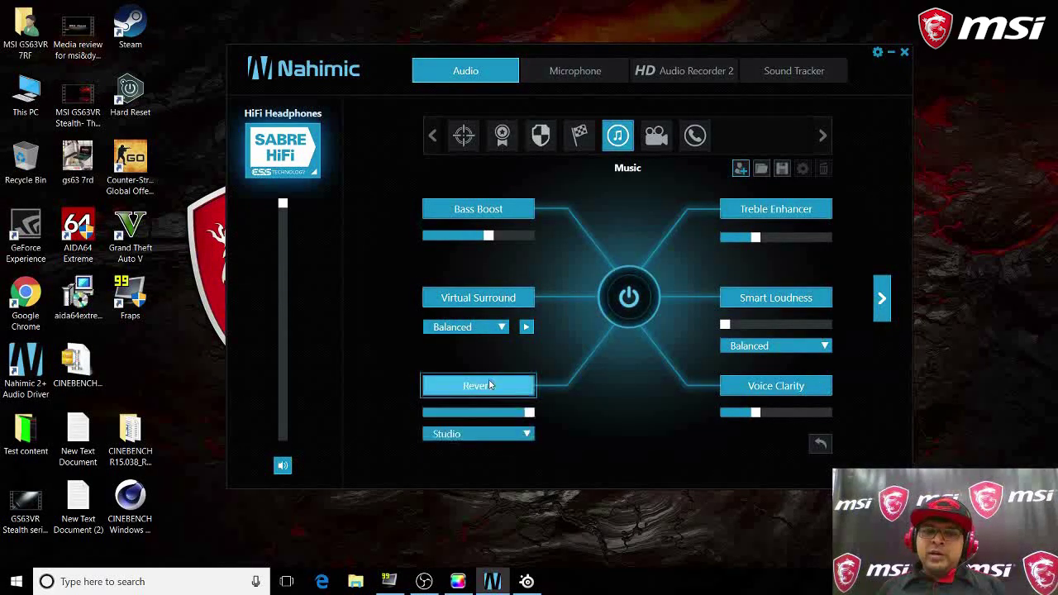
left_click(498, 329)
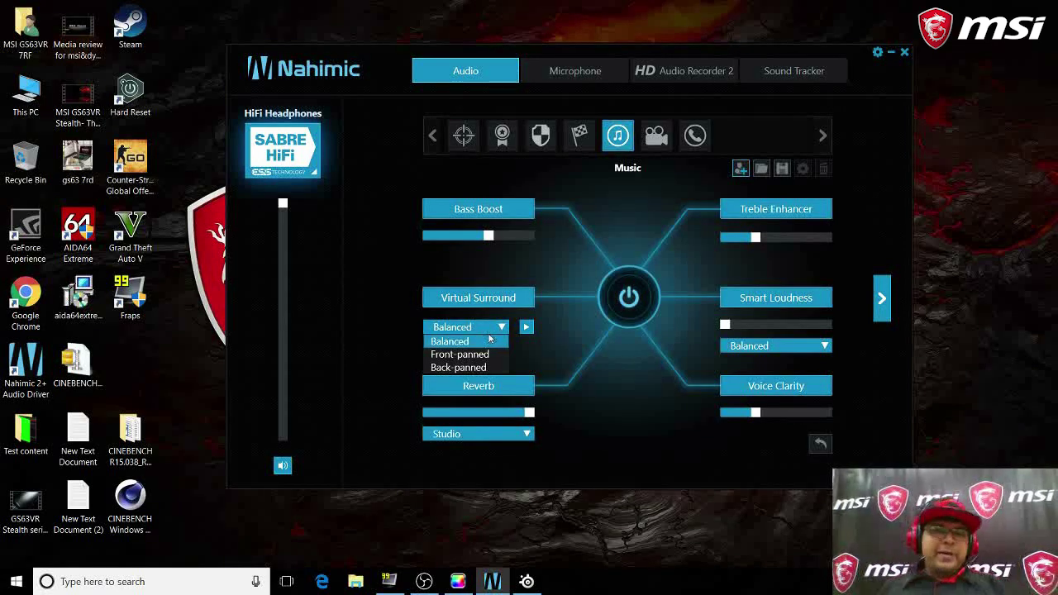
left_click(488, 339)
left_click(496, 435)
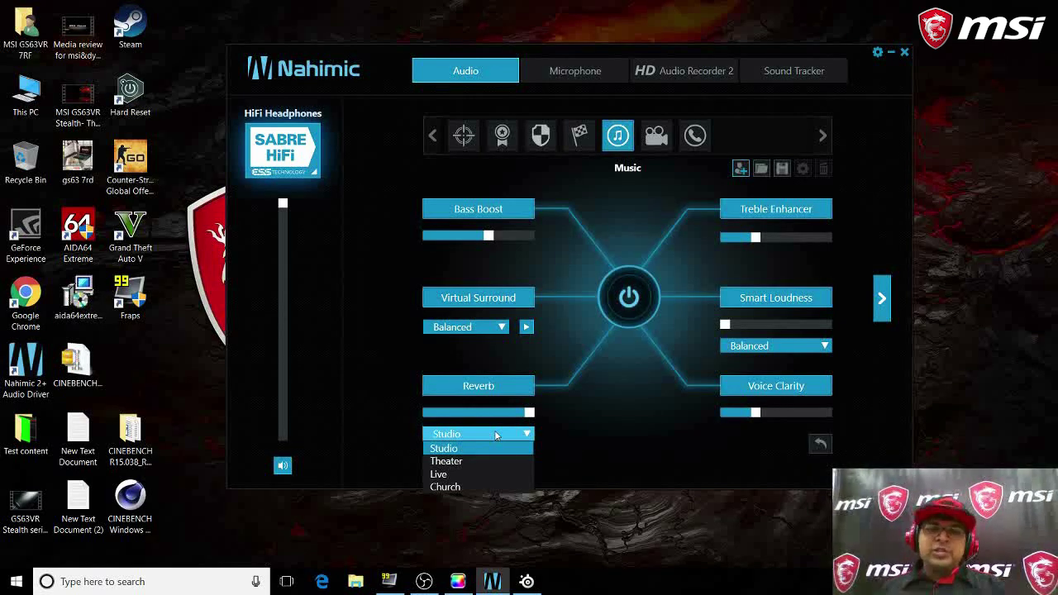
left_click(496, 435)
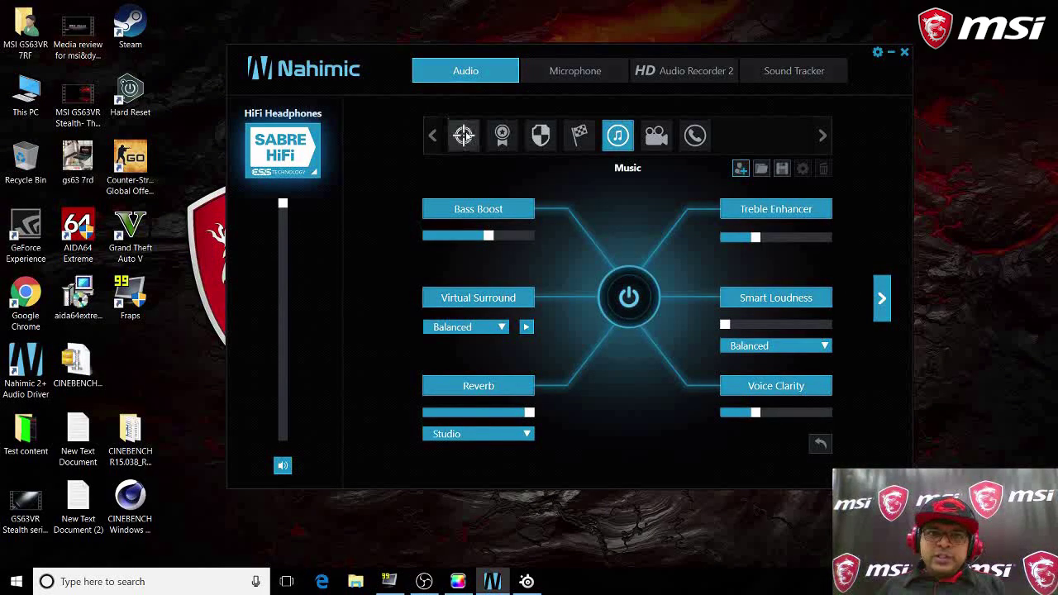
left_click(466, 137)
Cycle through the Strategy, Role Play, Racing, Music, Movie and Com presets
left_click(501, 136)
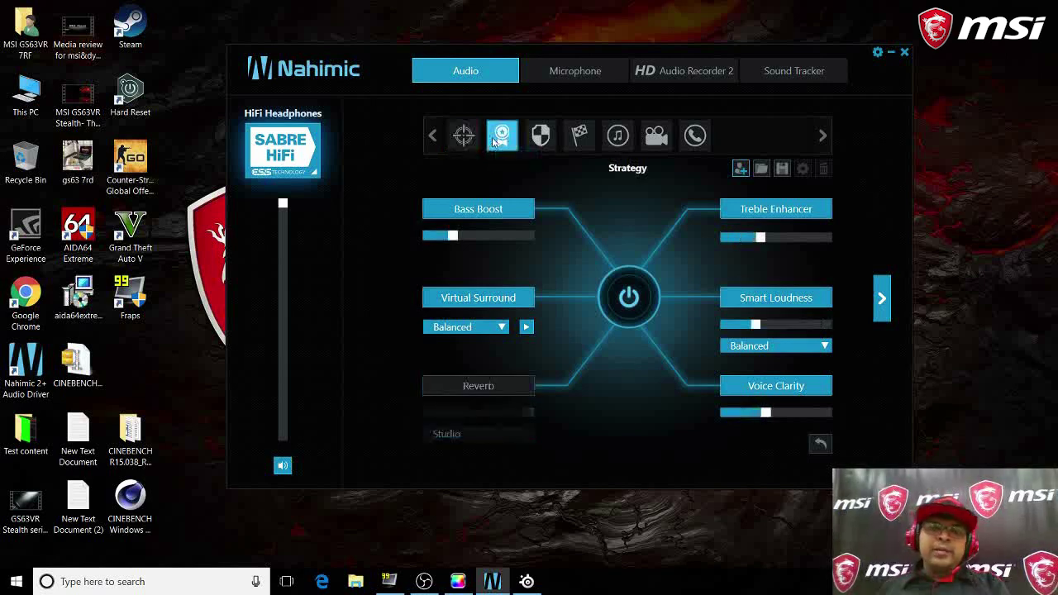
left_click(540, 135)
left_click(579, 136)
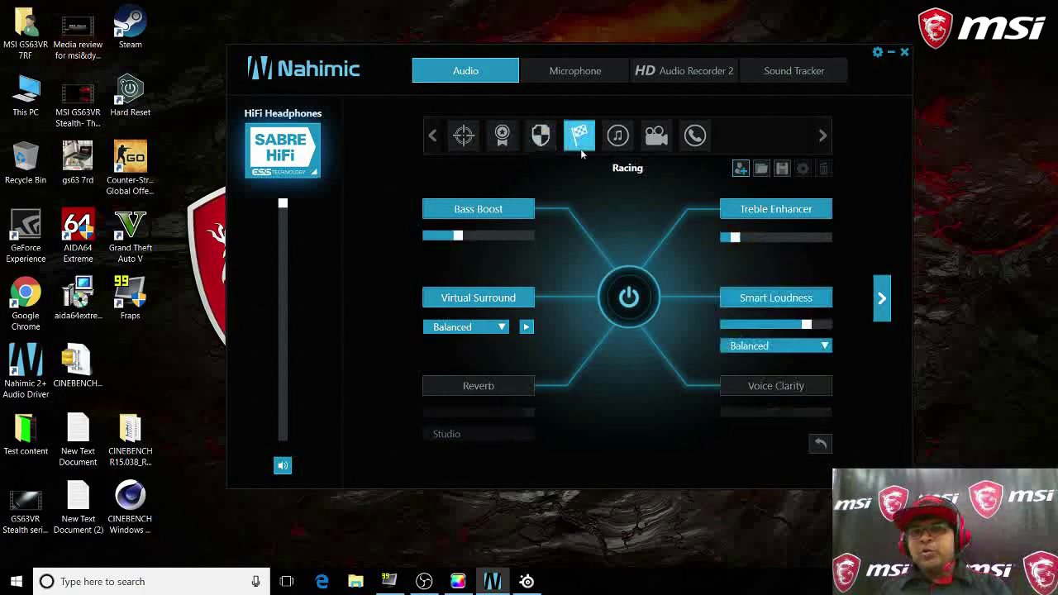
left_click(617, 137)
left_click(655, 136)
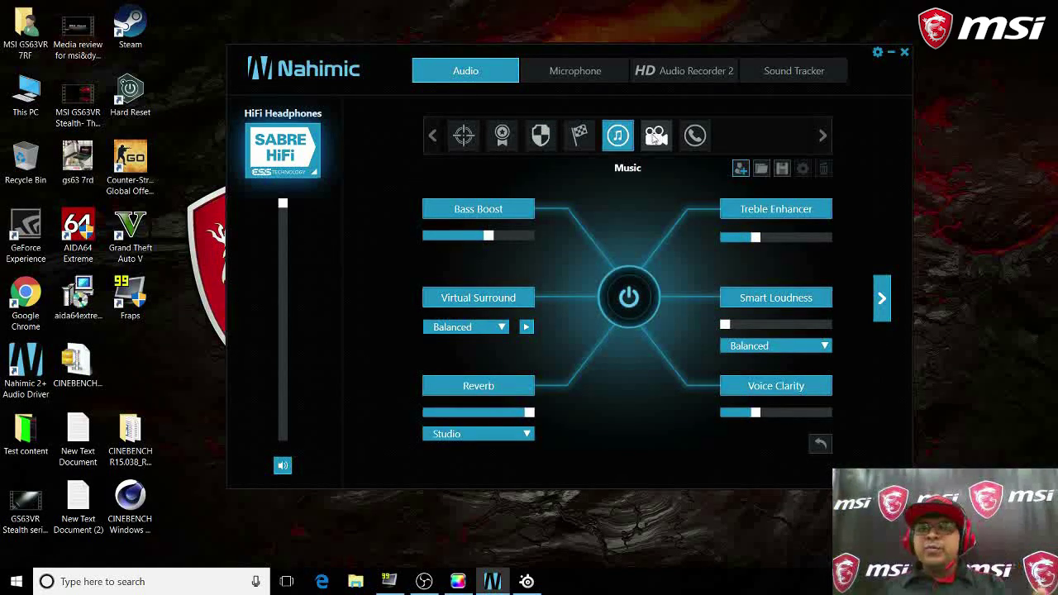
left_click(693, 137)
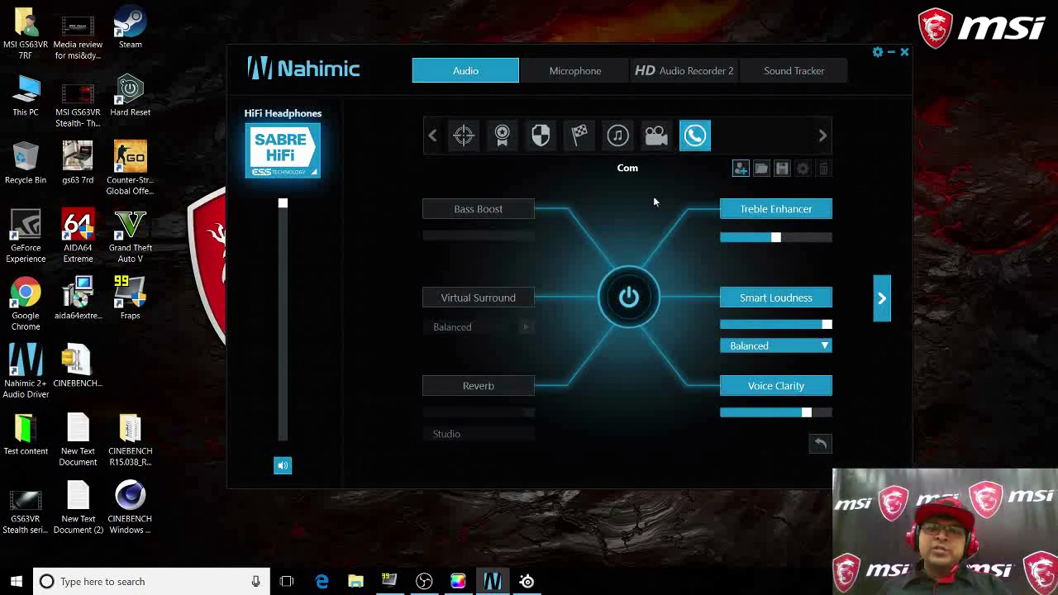
Create a new profile named 'Music MSI' with the music-note icon
left_click(740, 169)
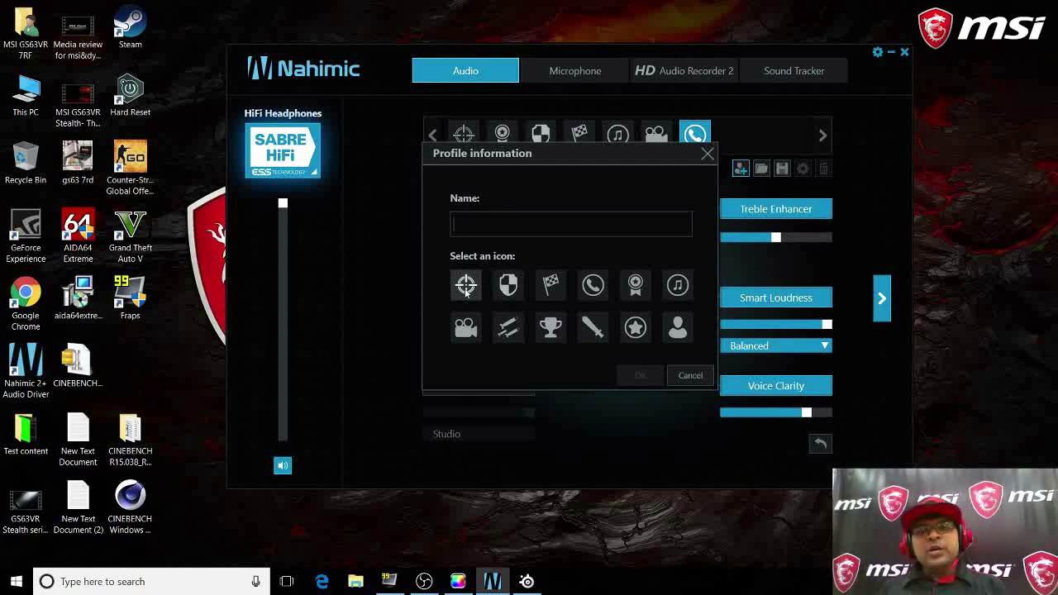
left_click(677, 285)
type("Music")
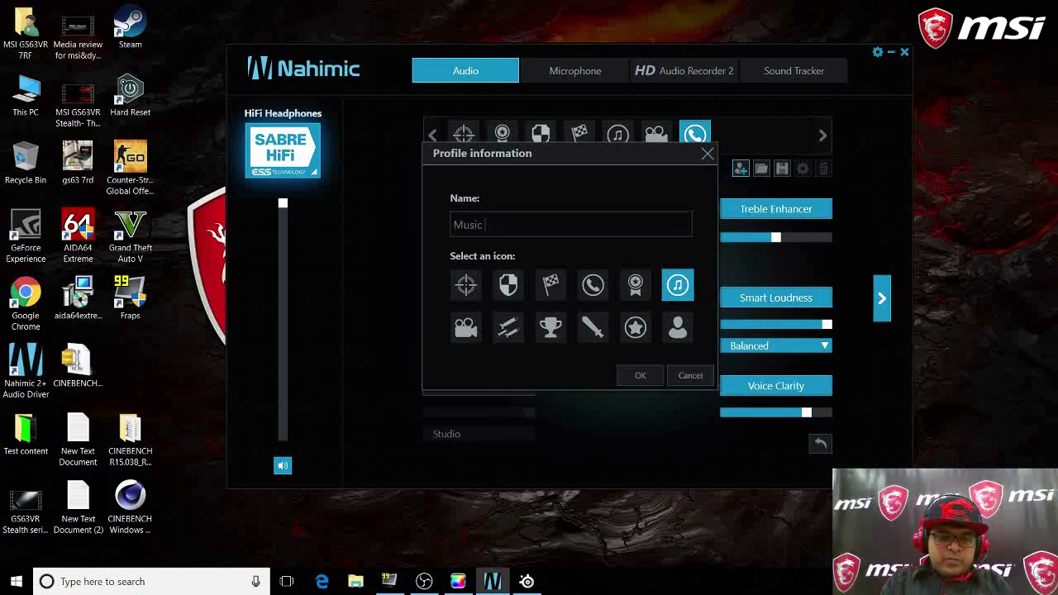
type(" MSI")
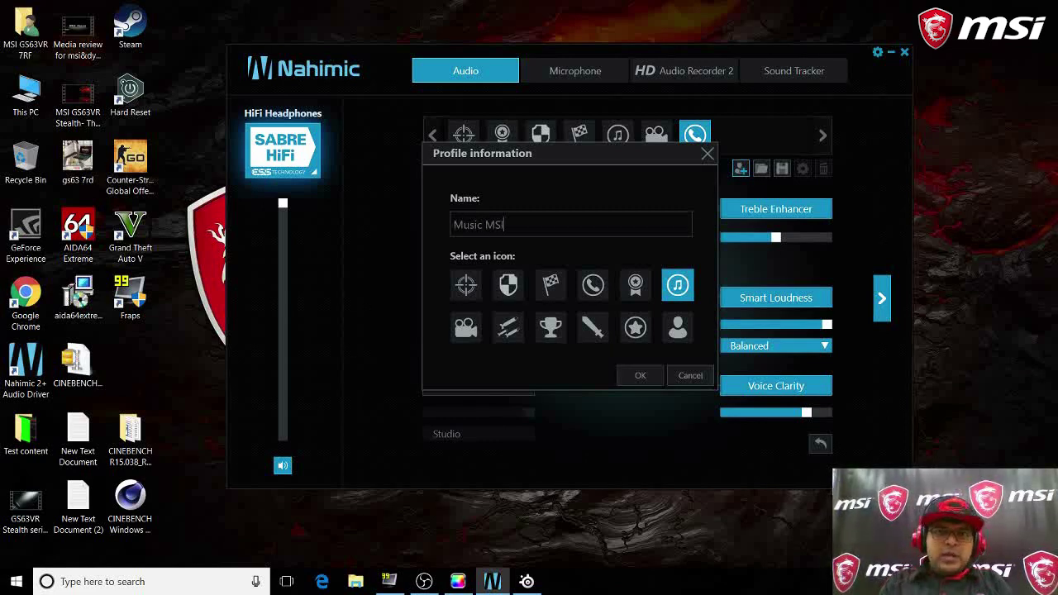
left_click(639, 376)
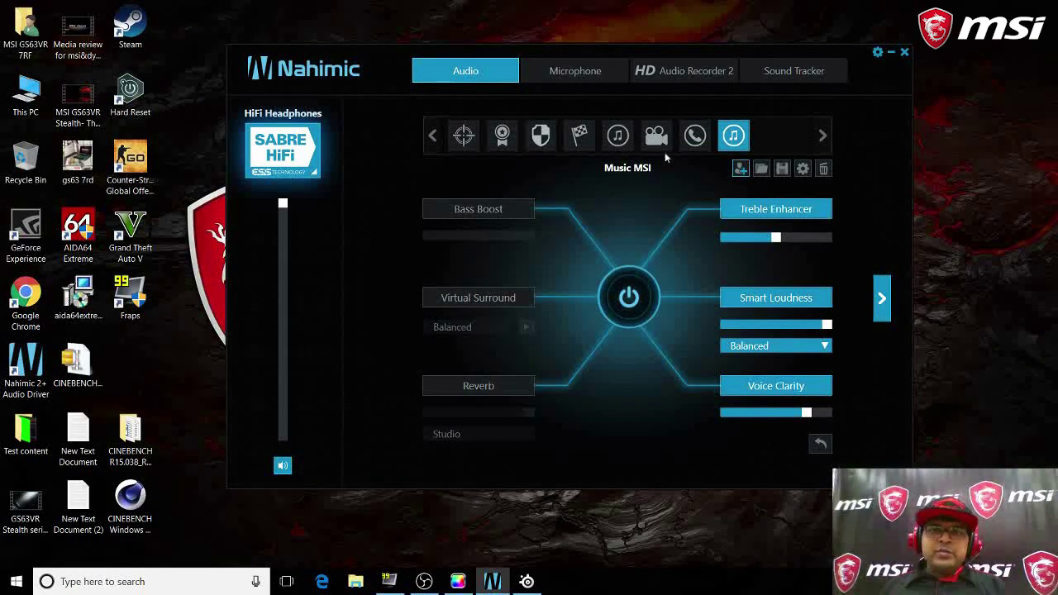
Turn on Bass Boost and set its strength to about 75%
left_click(477, 210)
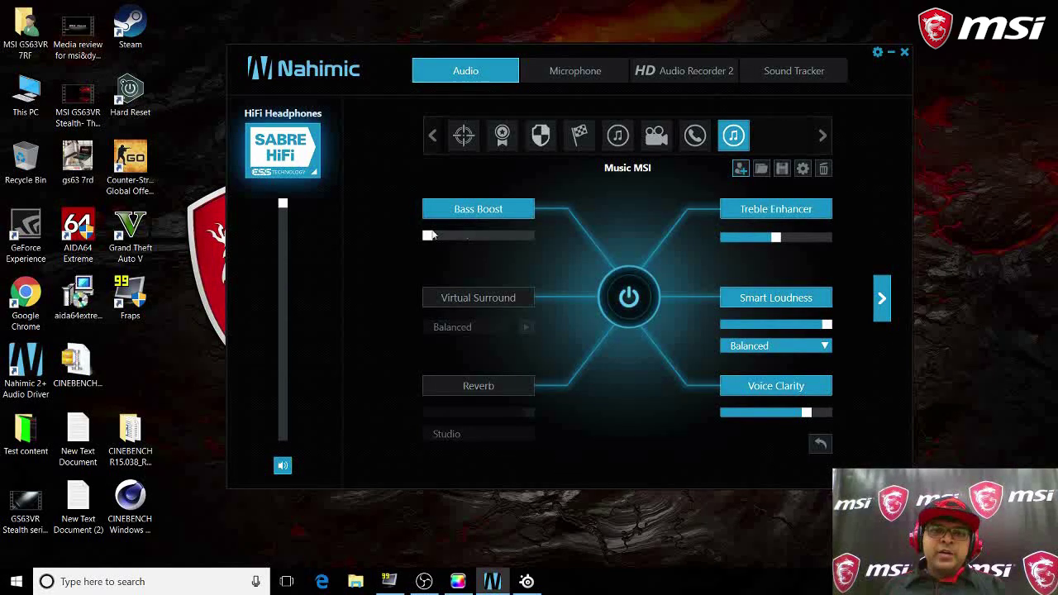
left_click_drag(428, 236, 498, 237)
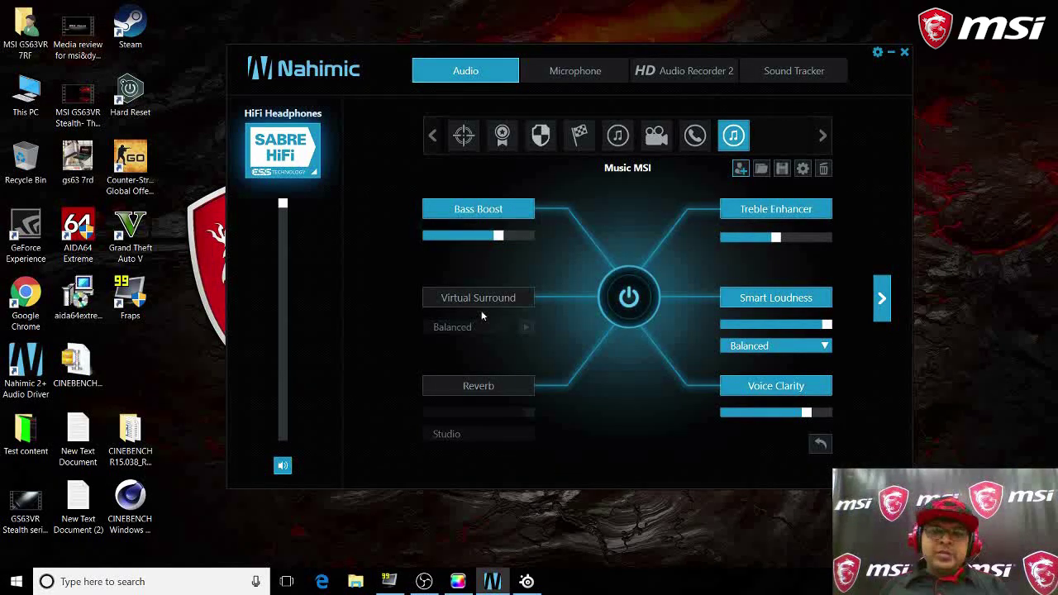
left_click(481, 301)
Enable Virtual Surround (Balanced) and Reverb, and set Smart Loudness to Extreme
left_click(485, 329)
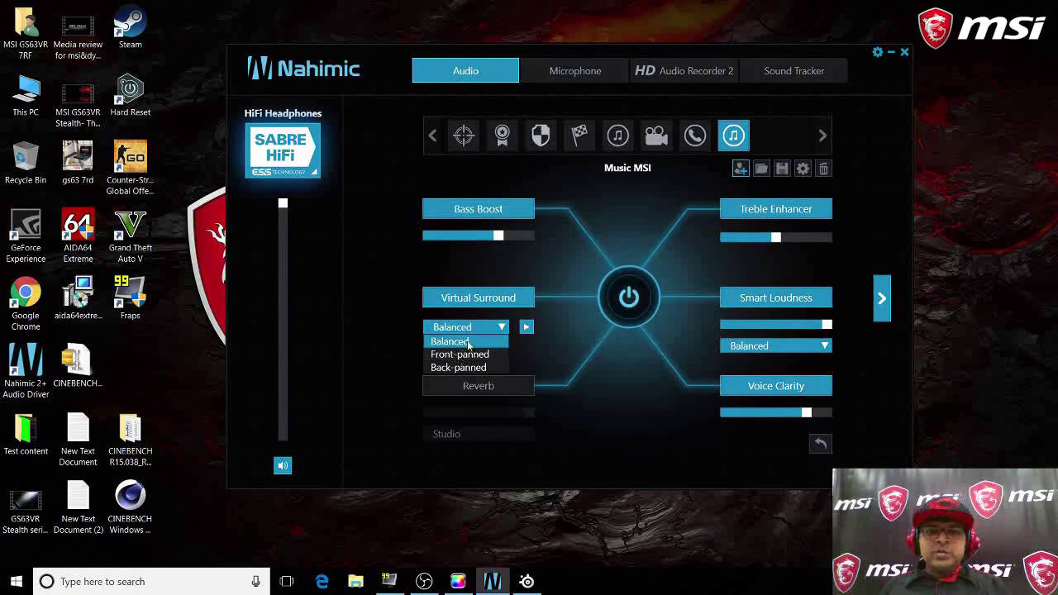
left_click(460, 354)
left_click(467, 392)
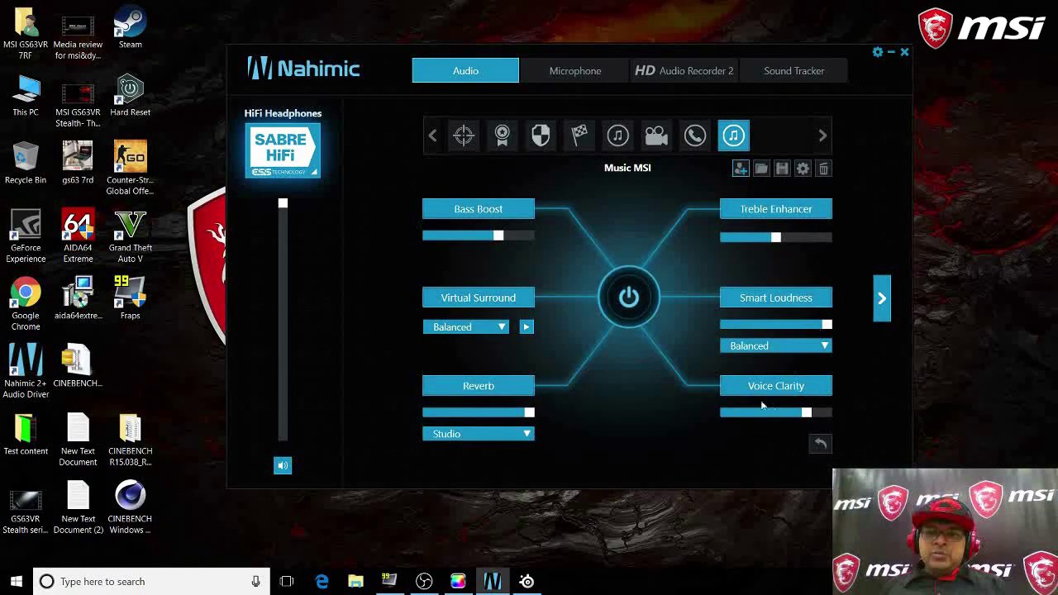
left_click(760, 345)
left_click(746, 361)
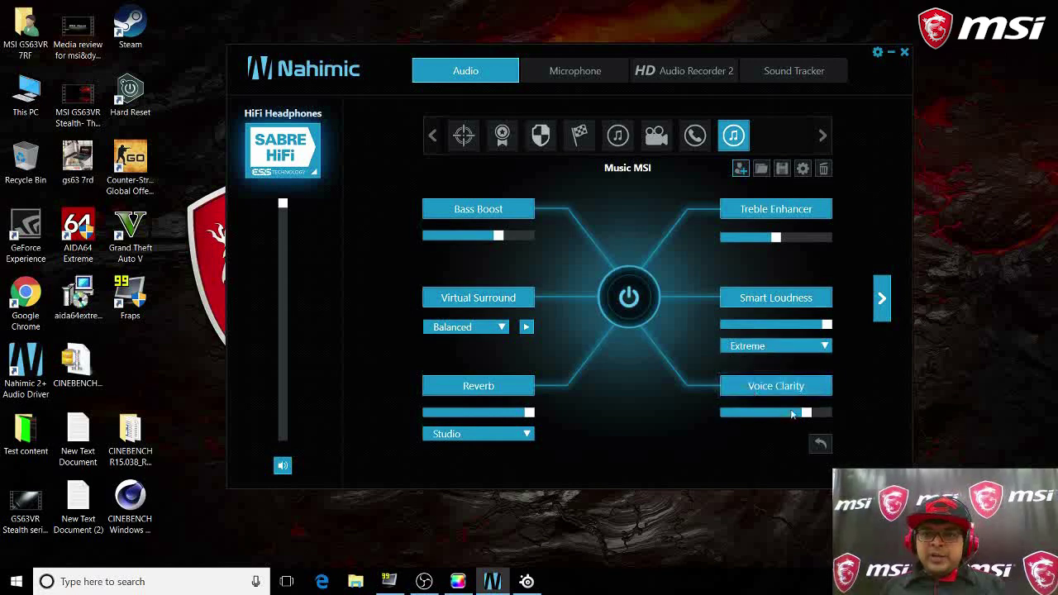
left_click(881, 299)
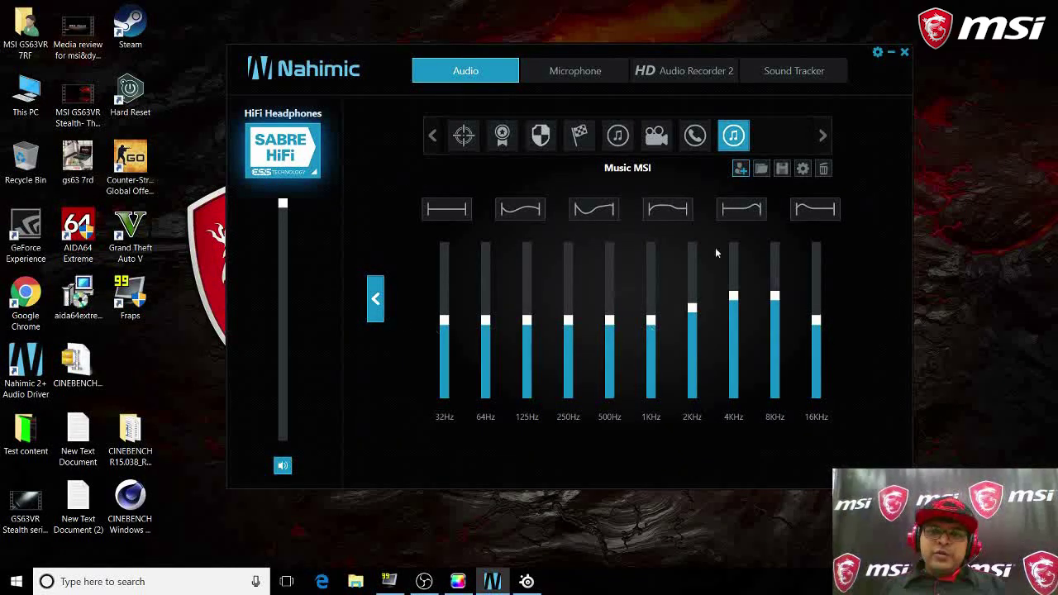
Audition all six equalizer presets, settling on the fourth, Warm & Crunchy mid-boost curve
left_click(446, 210)
left_click(520, 210)
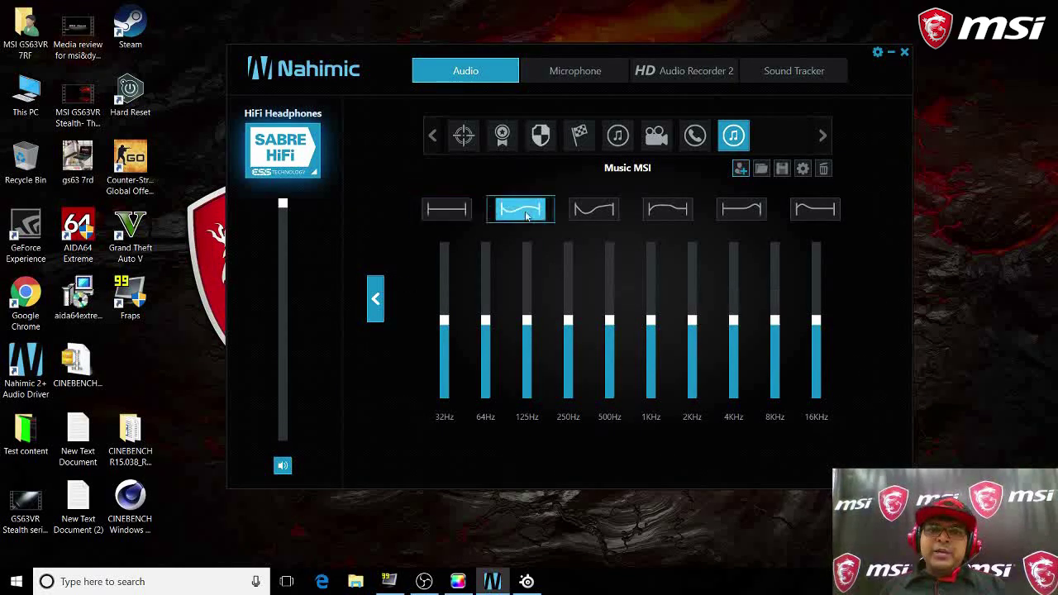
left_click(593, 209)
left_click(655, 213)
left_click(740, 212)
left_click(667, 213)
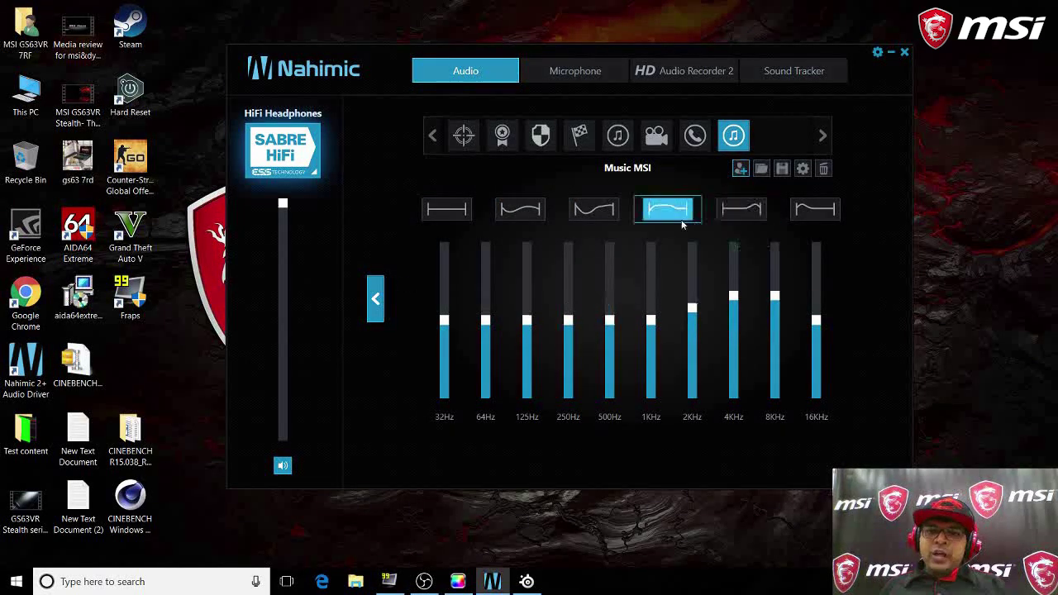
left_click(815, 210)
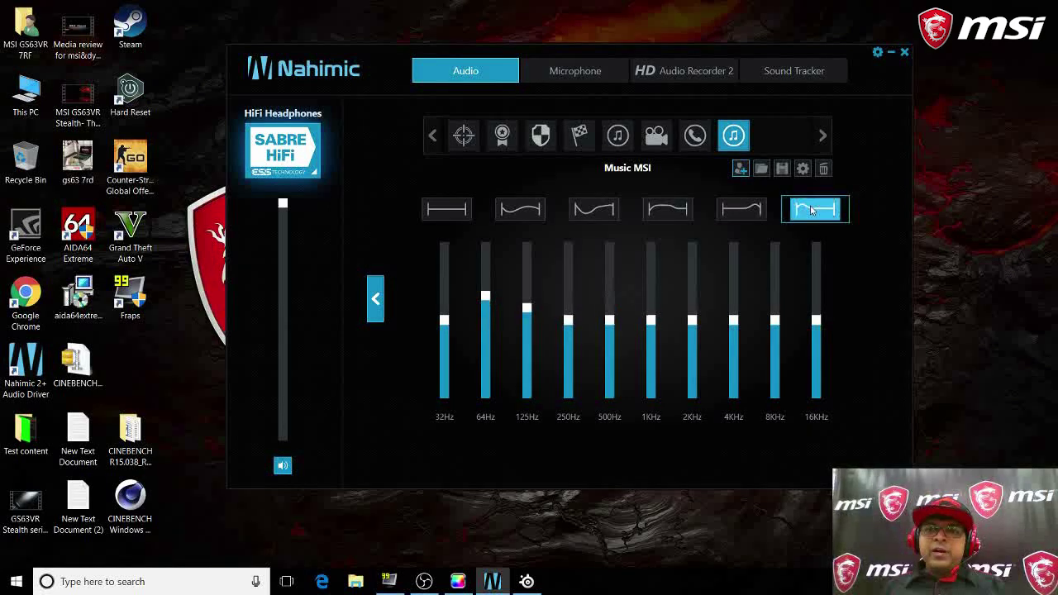
left_click(676, 213)
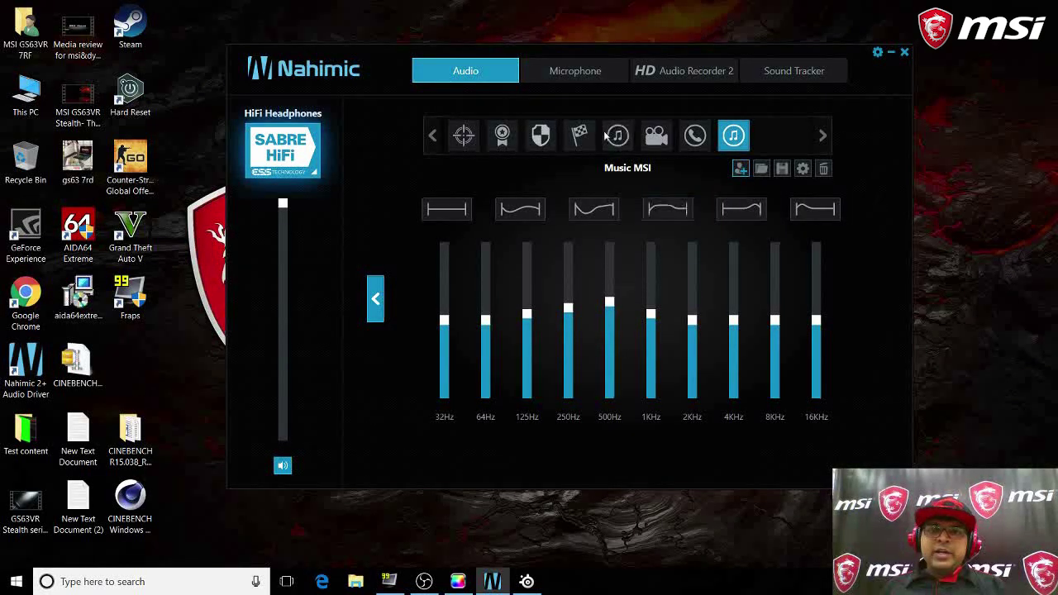
Toggle the microphone effects off and back on, then go to the HD Audio Recorder 2 section
left_click(580, 77)
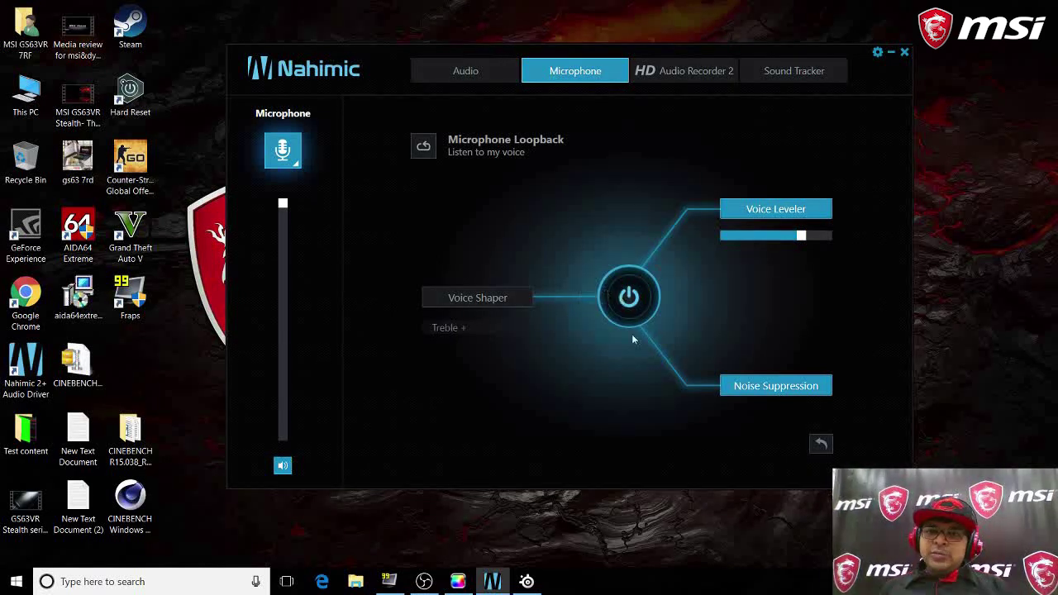
left_click(626, 298)
left_click(626, 297)
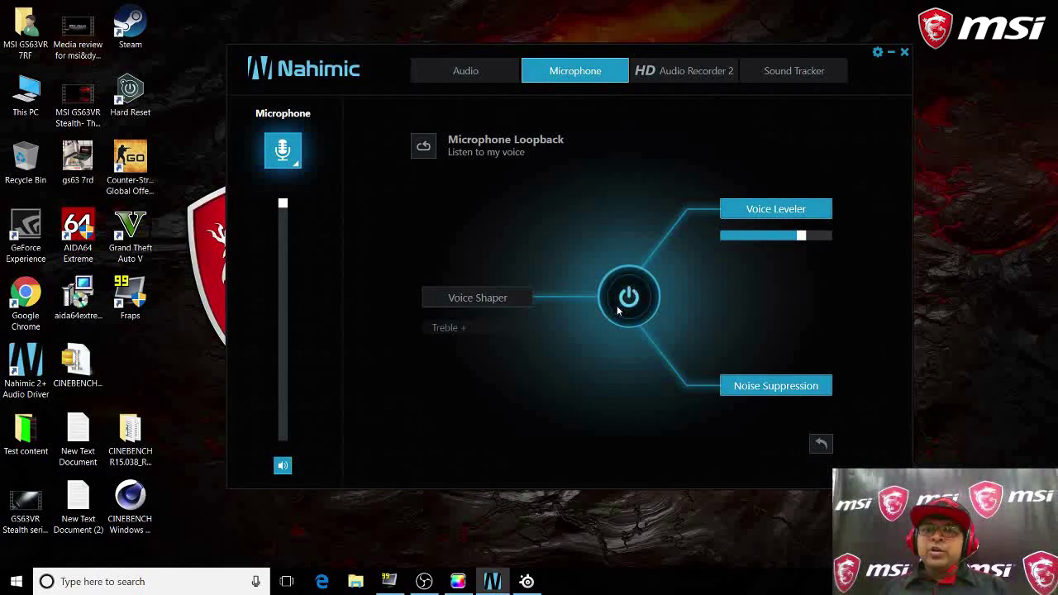
left_click(646, 73)
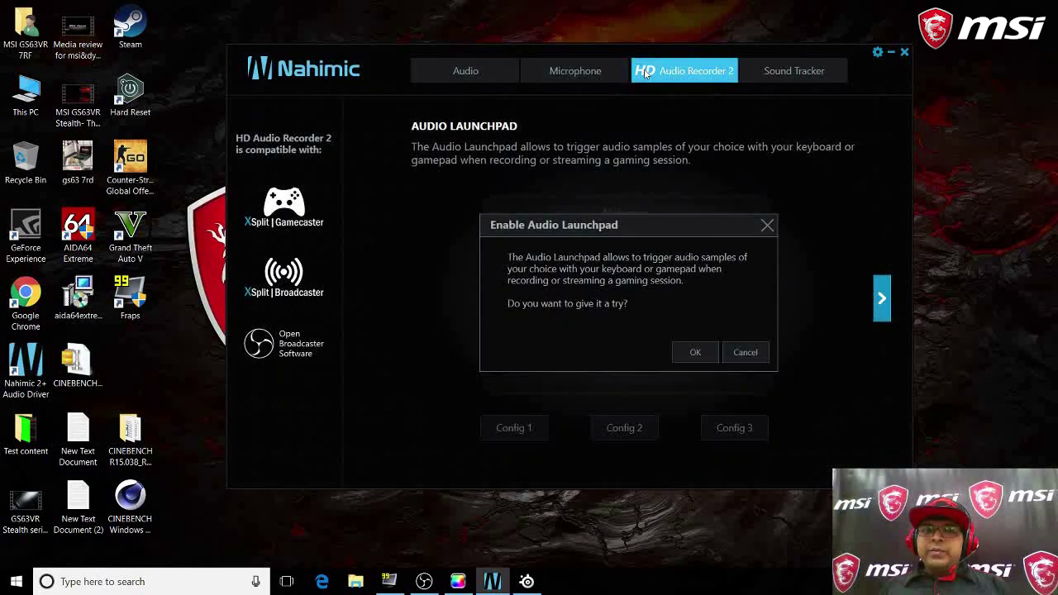
Accept enabling the Audio Launchpad and view its settings page
left_click(694, 351)
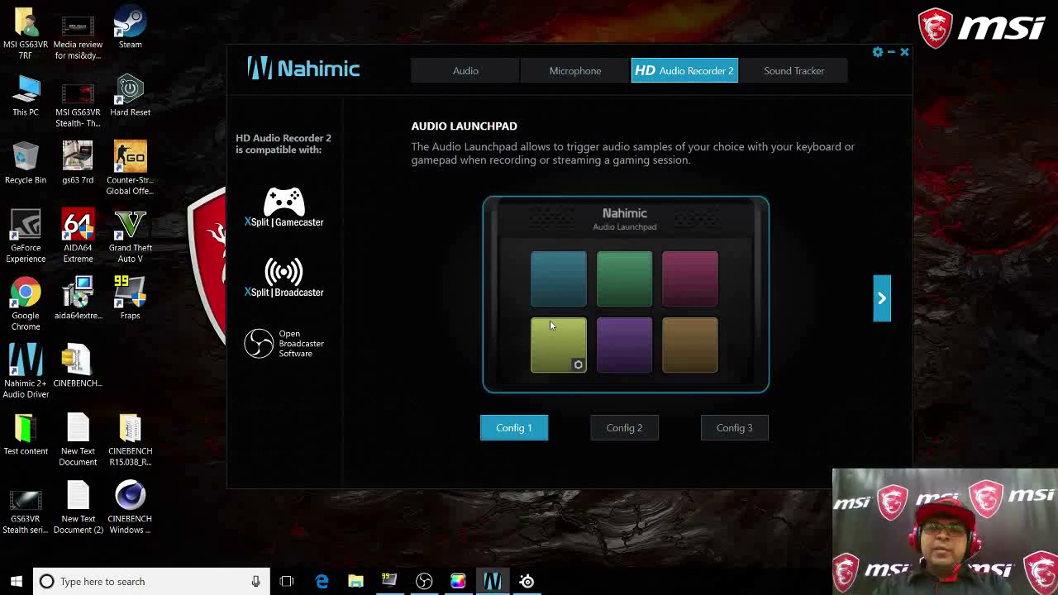
left_click(879, 306)
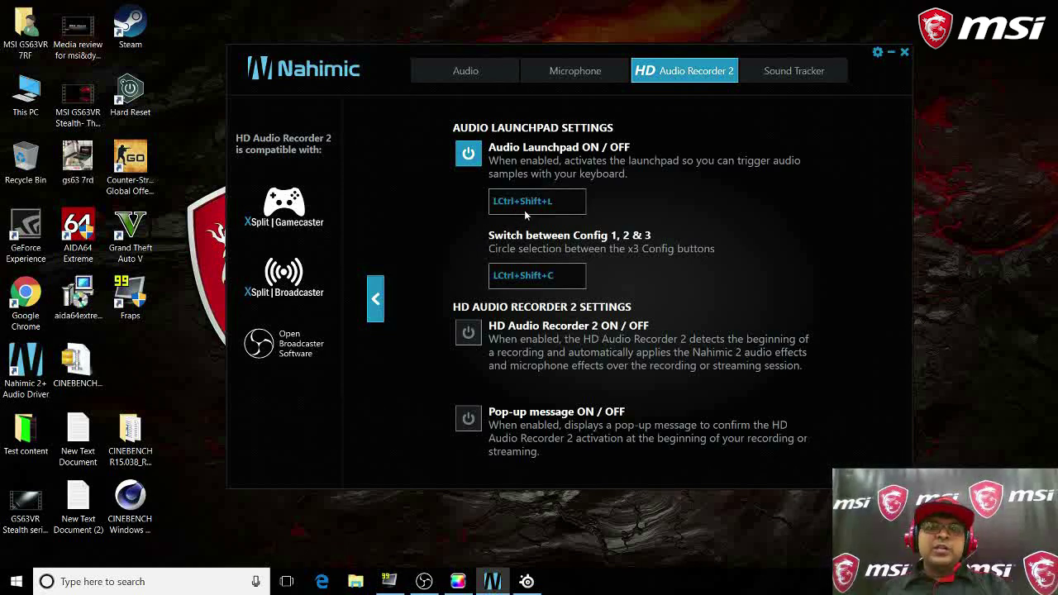
Return to the launchpad pad grid and open the magenta pad's properties
left_click(375, 298)
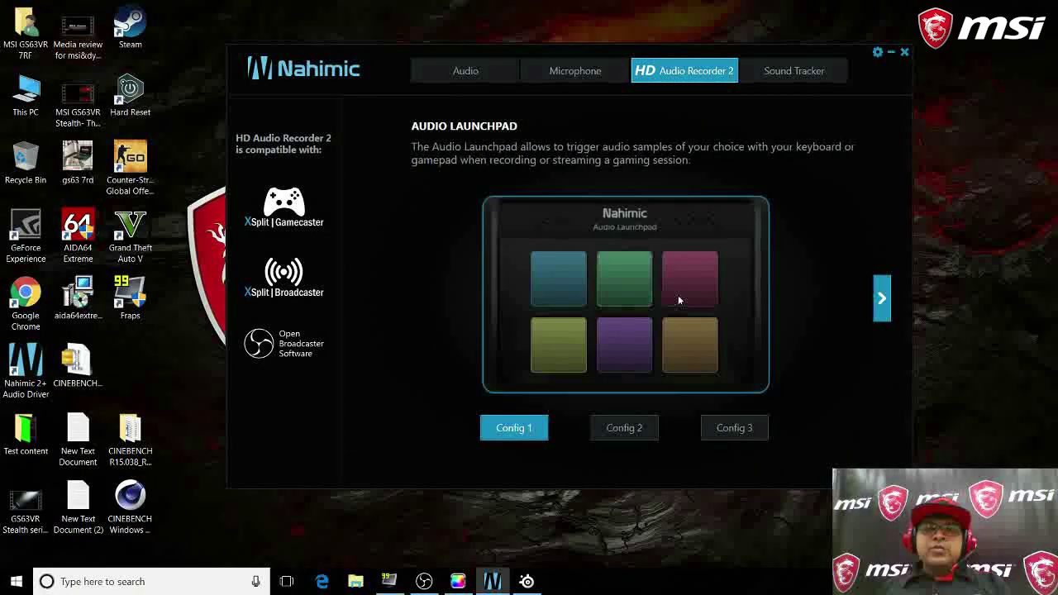
mouse_move(678, 299)
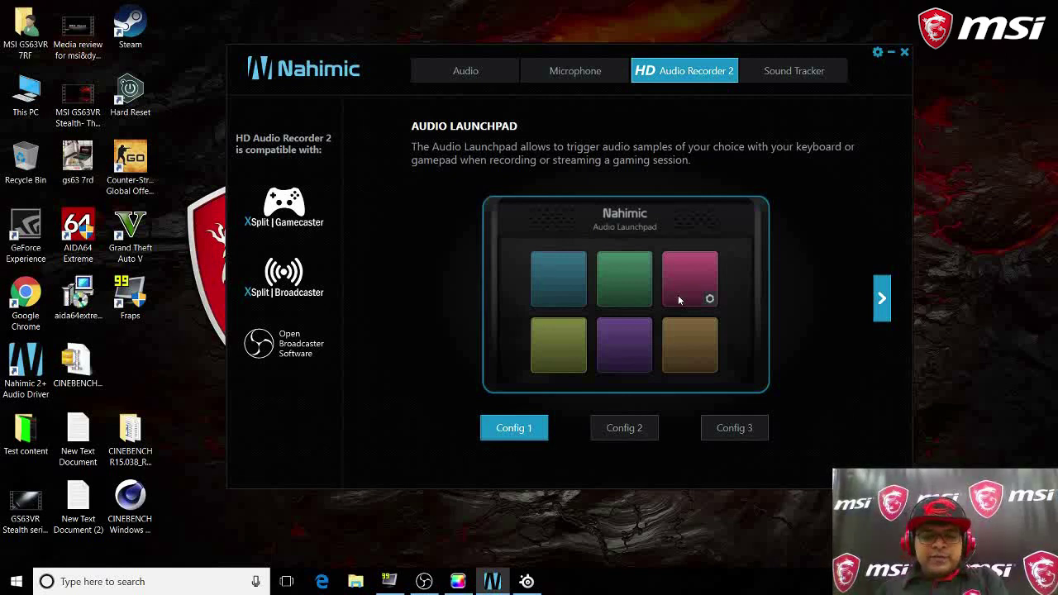
left_click(678, 300)
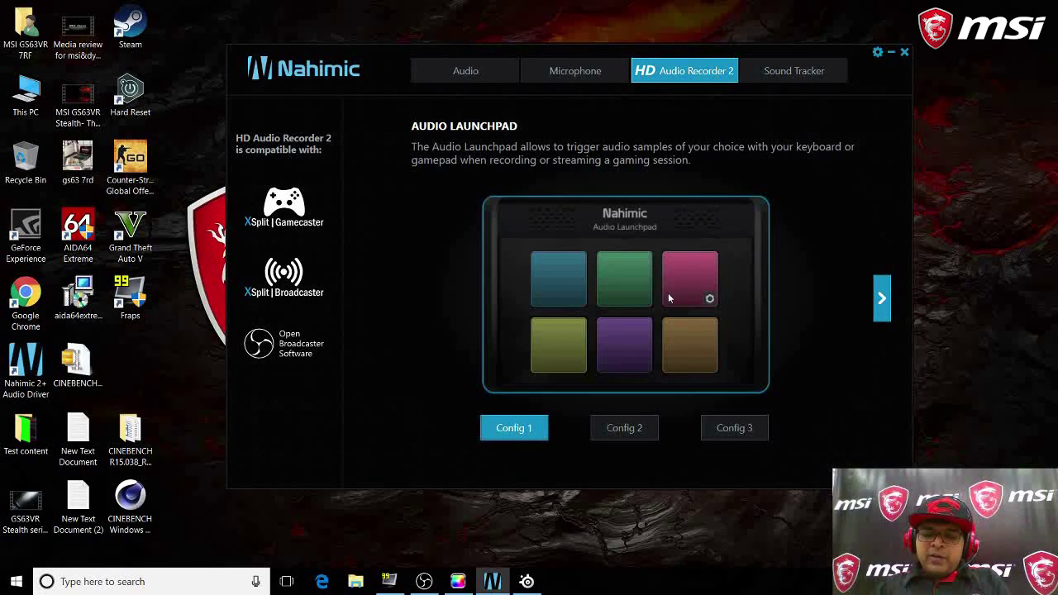
Review and confirm pad #1's properties, then switch the Audio Launchpad to Config 2
left_click(579, 300)
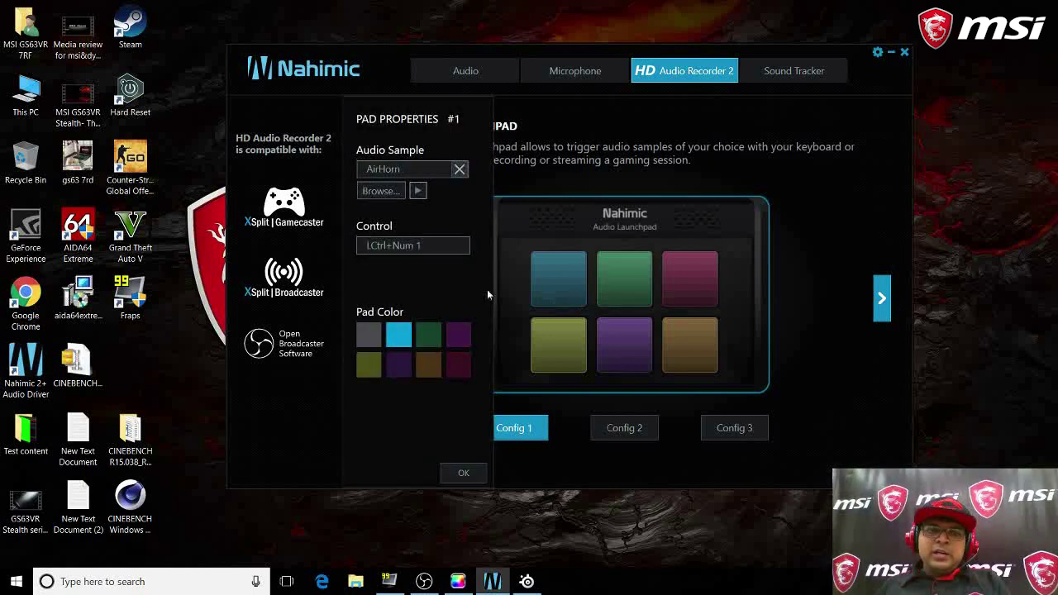
left_click(466, 472)
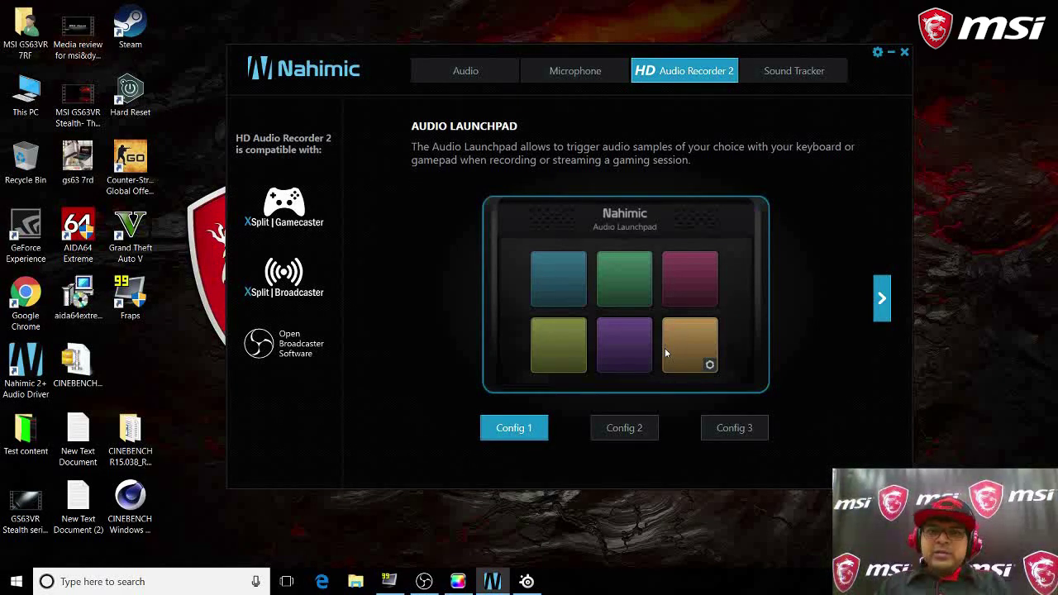
left_click(642, 436)
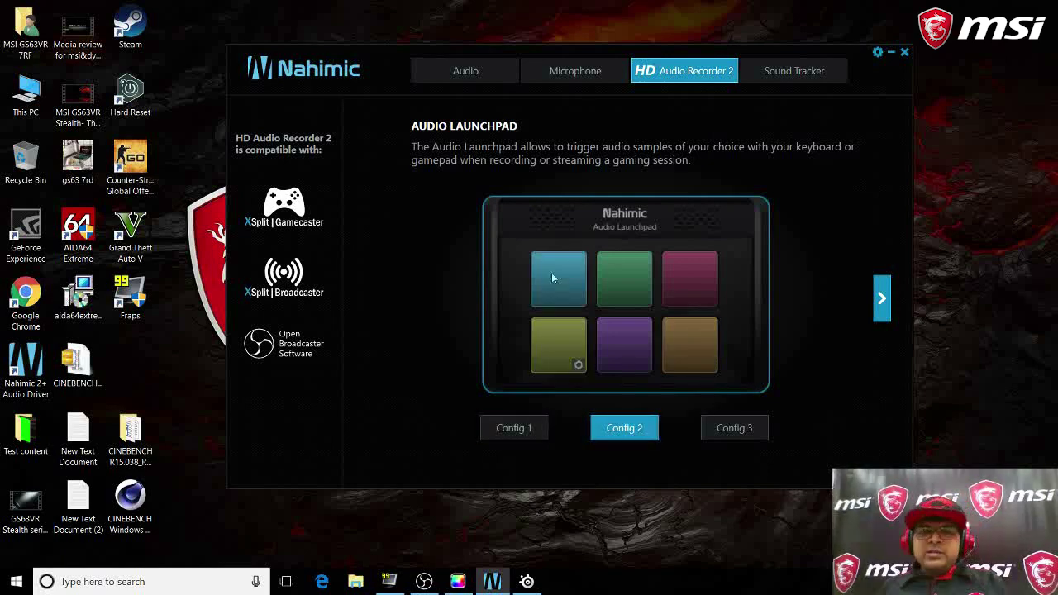
left_click(537, 427)
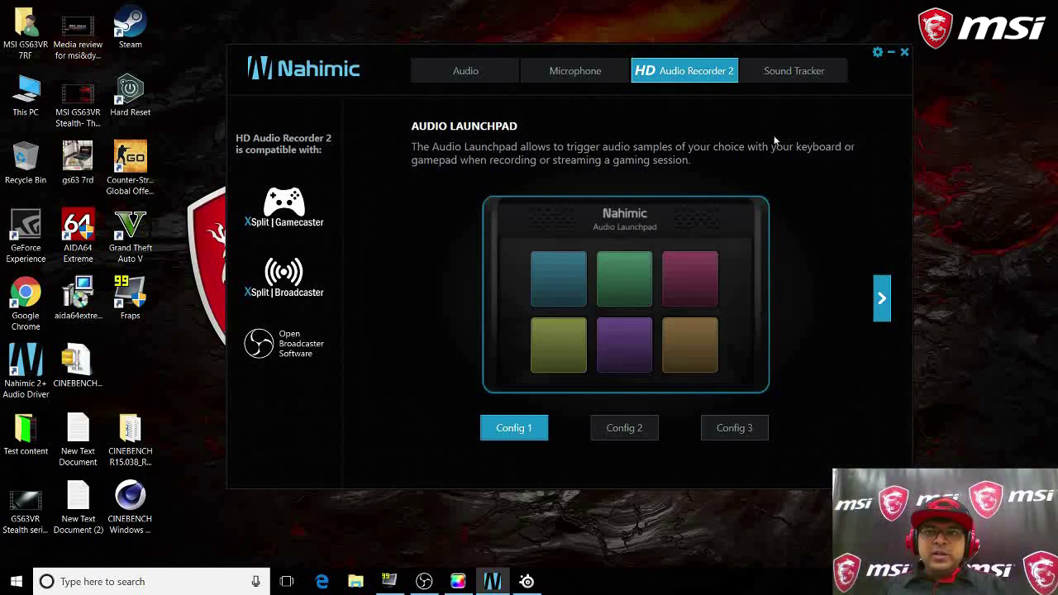
left_click(758, 74)
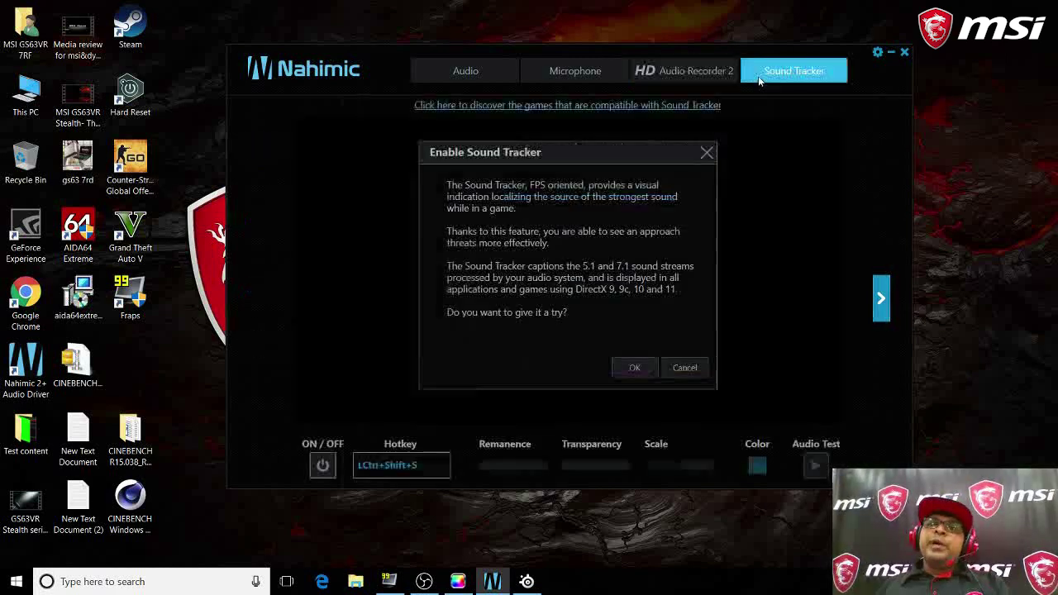
Enable Sound Tracker and play its audio test, raising then lowering the system volume
left_click(632, 370)
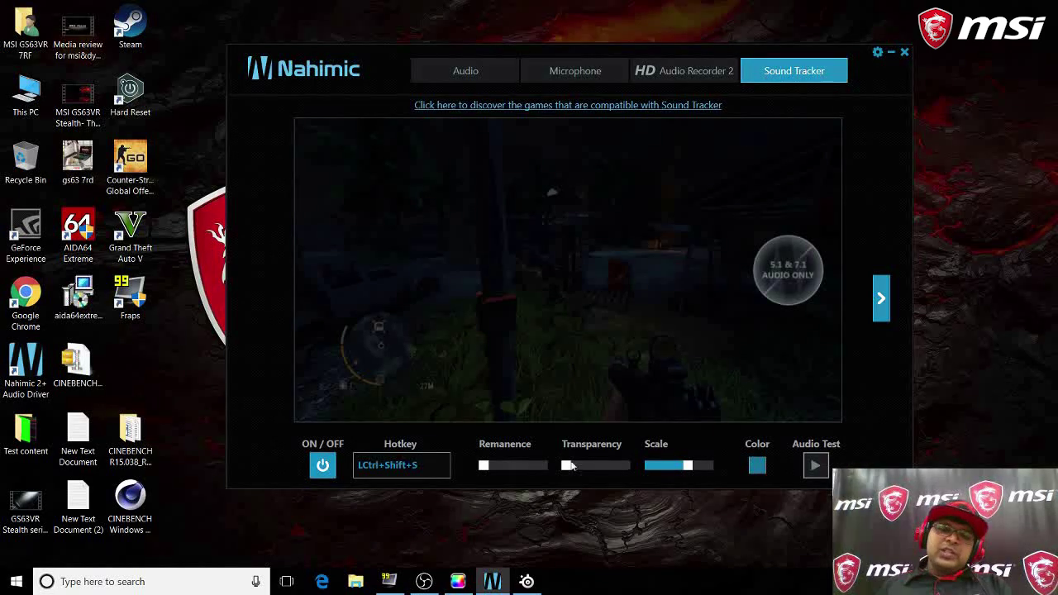
left_click(813, 466)
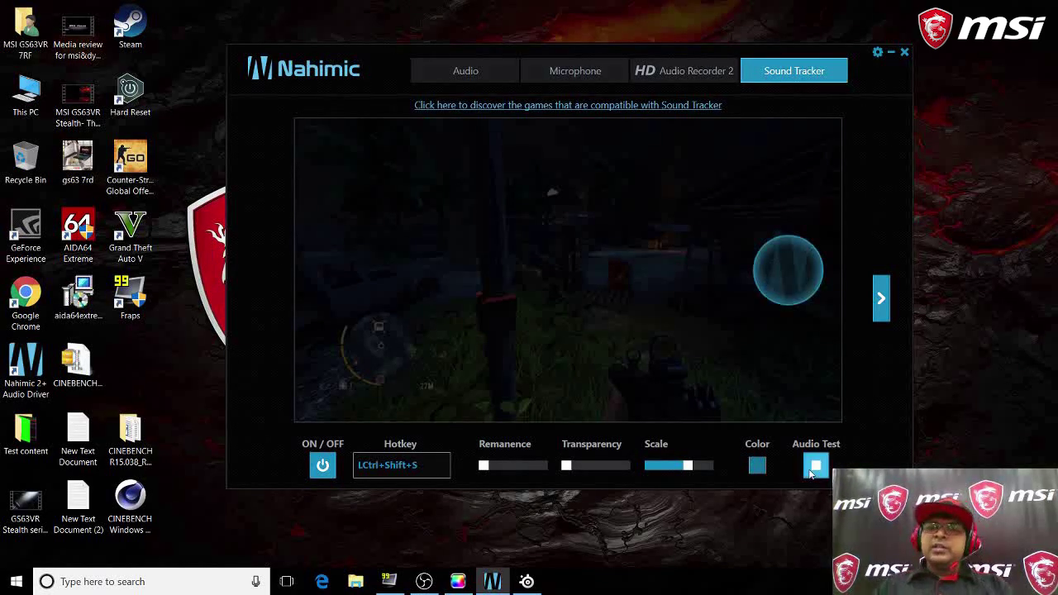
key("XF86AudioRaiseVolume")
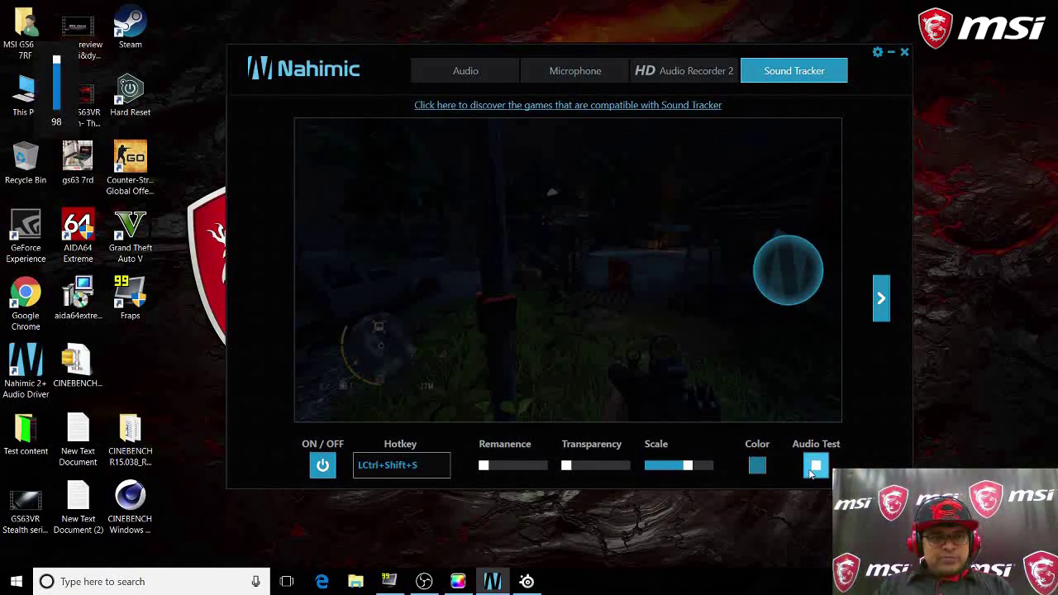
key("XF86AudioLowerVolume")
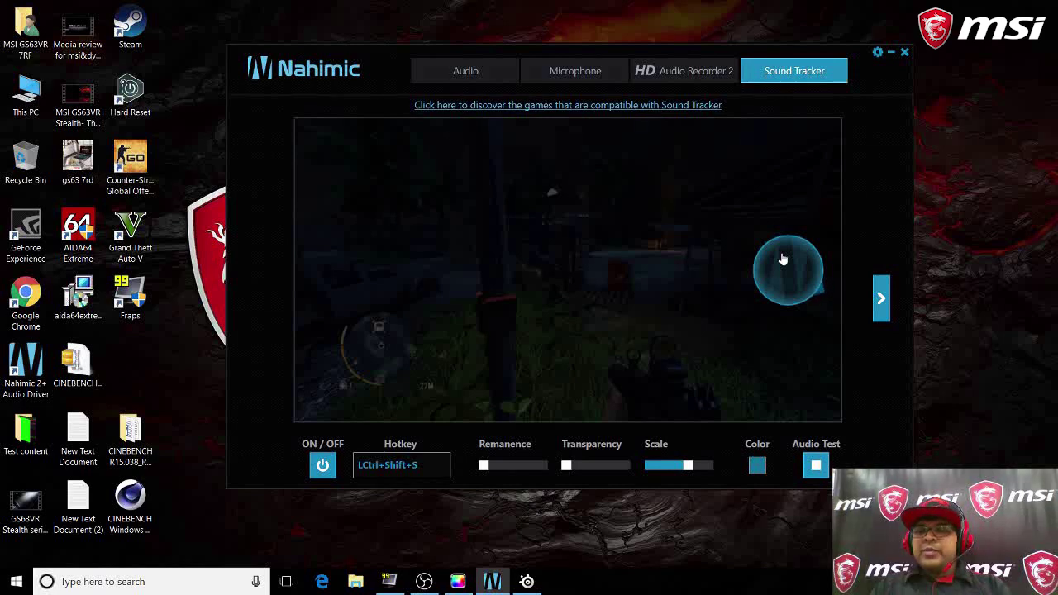
View the Sound Tracker Application Manager, cancel adding a game .exe, and return to settings
left_click(880, 298)
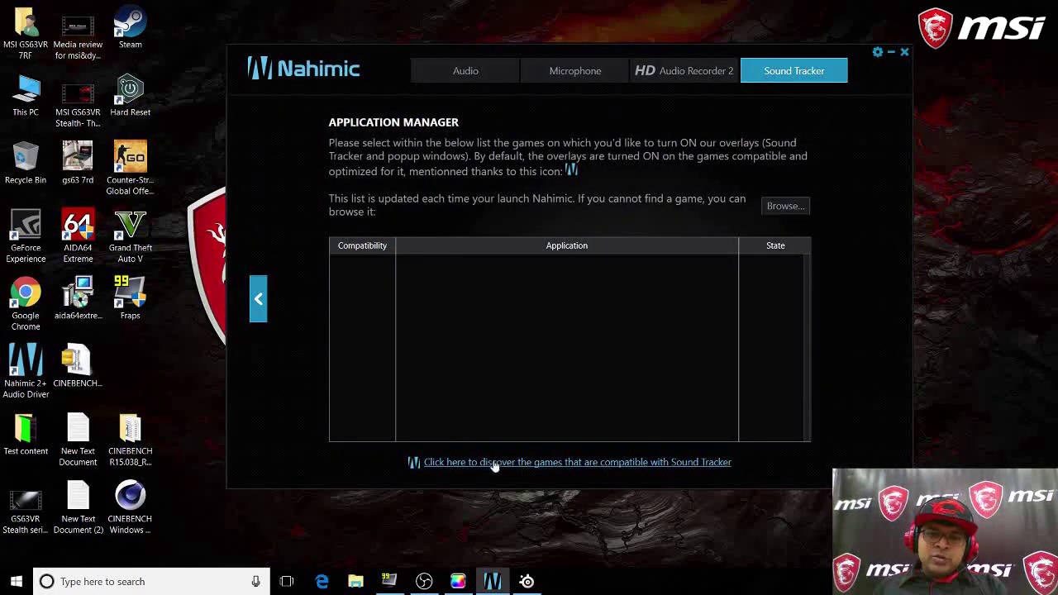
left_click(775, 213)
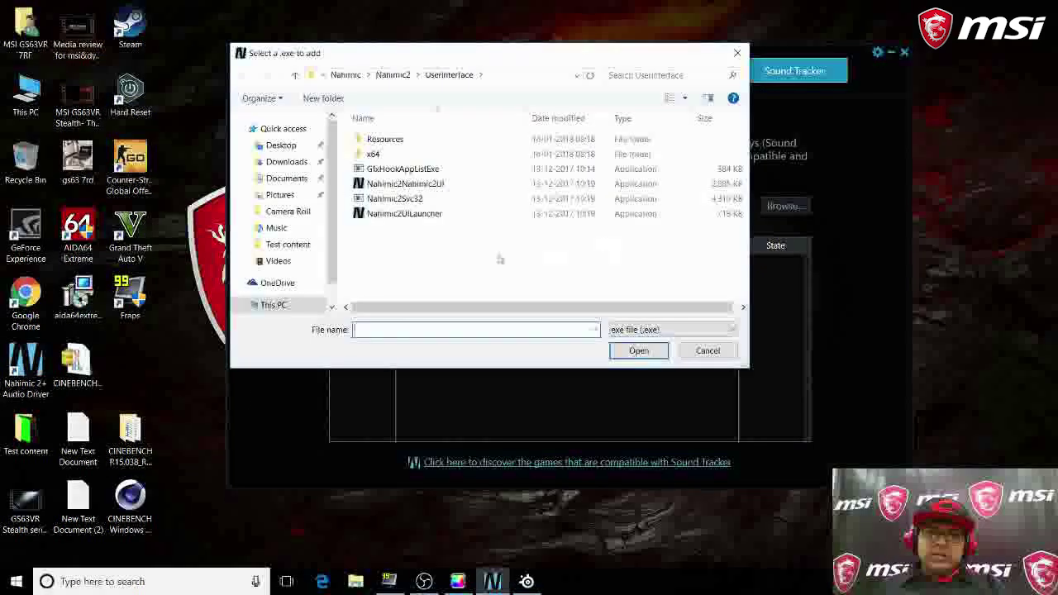
left_click(738, 54)
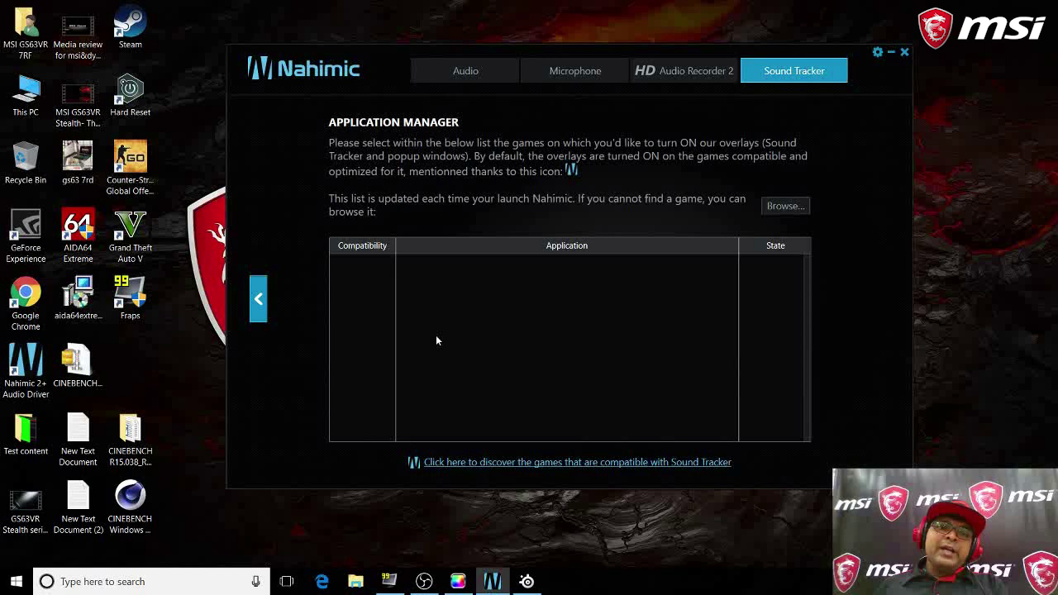
left_click(259, 299)
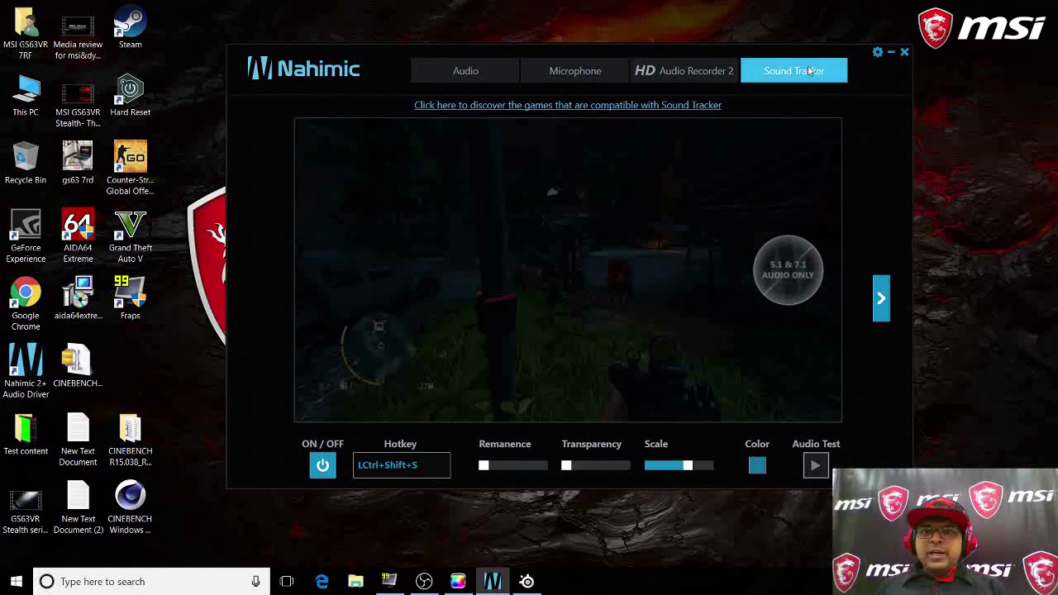
Close the Nahimic window with Sound Tracker left enabled
left_click(905, 52)
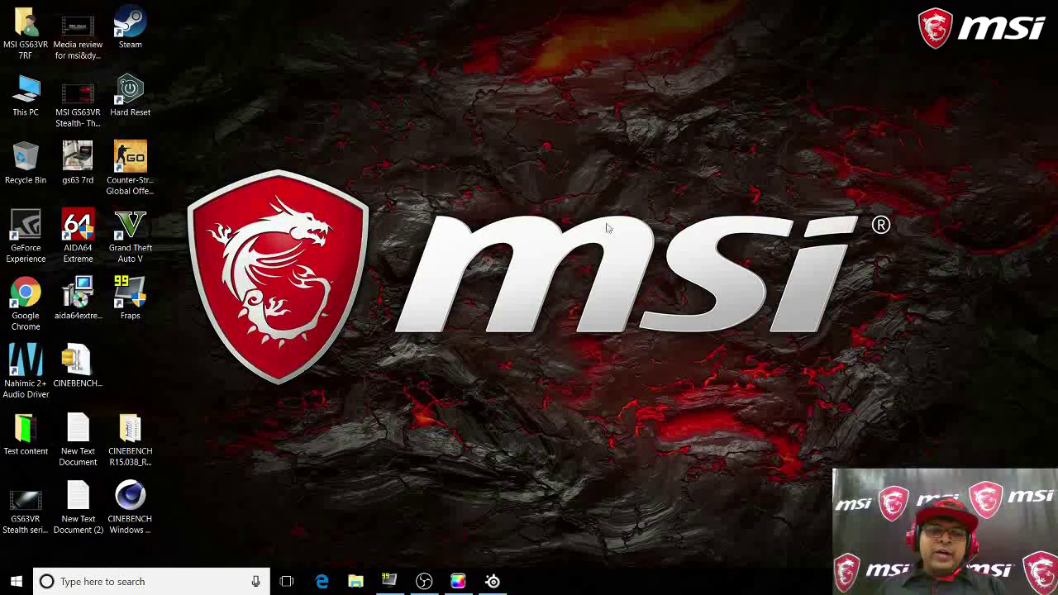